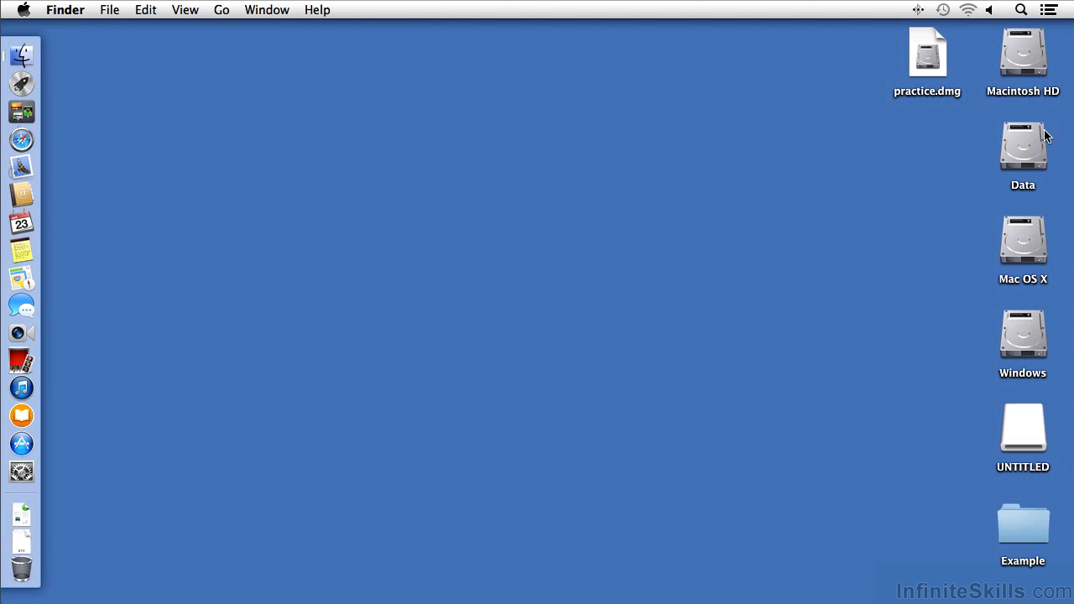
{"action": "left_click", "coordinate": [1024, 48]}
{"action": "double_click", "coordinate": [1024, 48]}
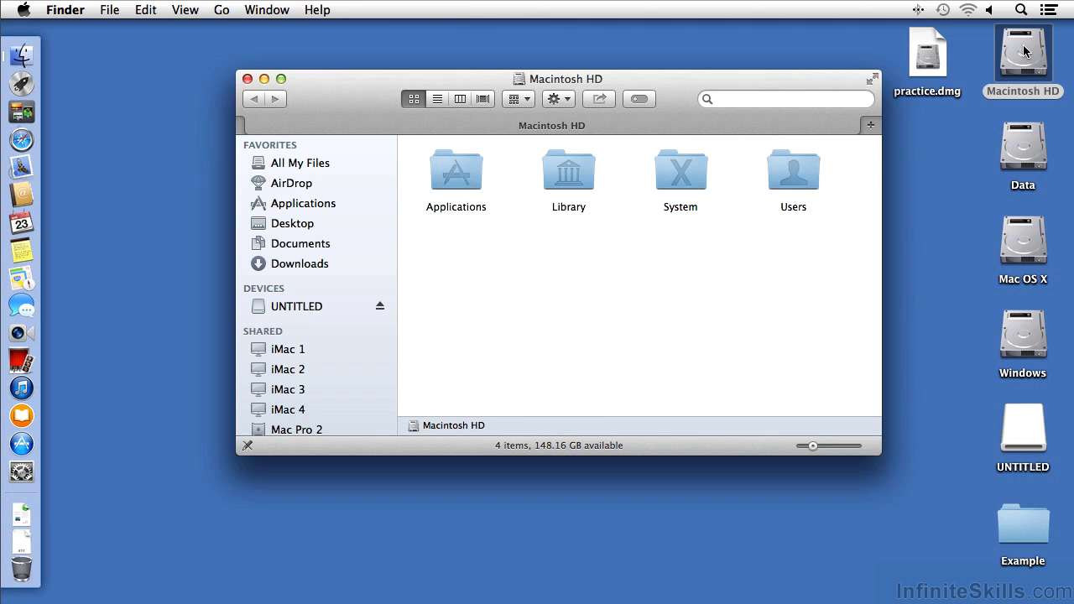
{"action": "left_click", "coordinate": [454, 168]}
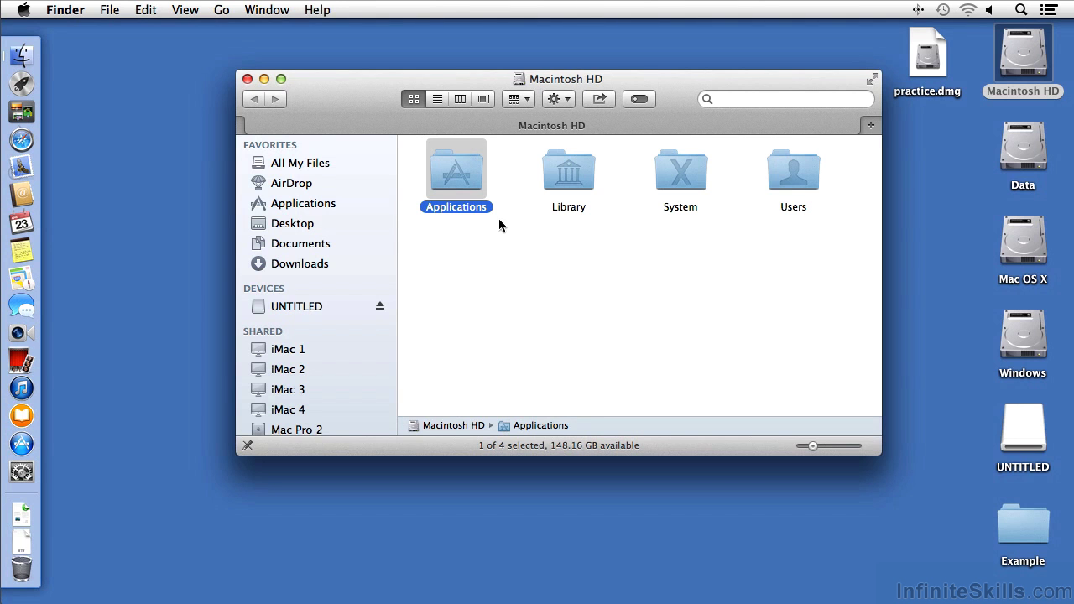
{"action": "left_click", "coordinate": [581, 185]}
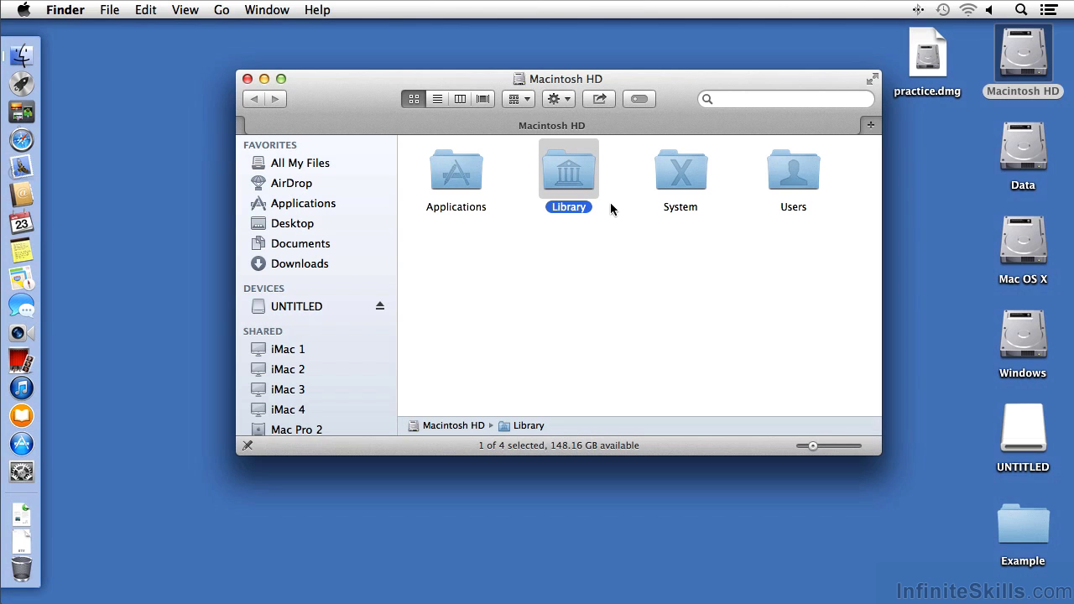
{"action": "left_click", "coordinate": [693, 184]}
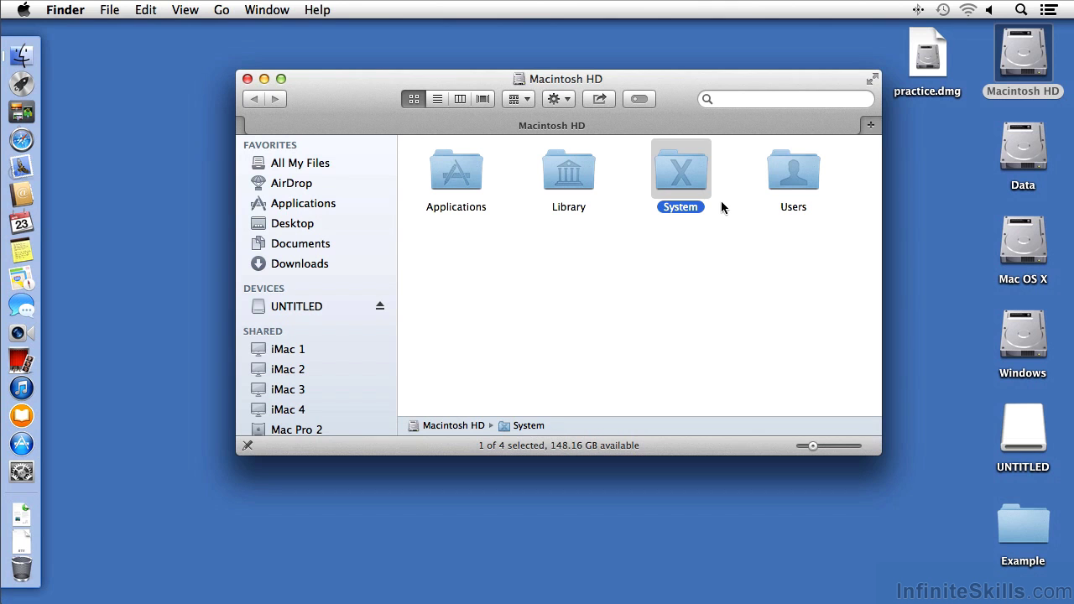
{"action": "left_click", "coordinate": [780, 187]}
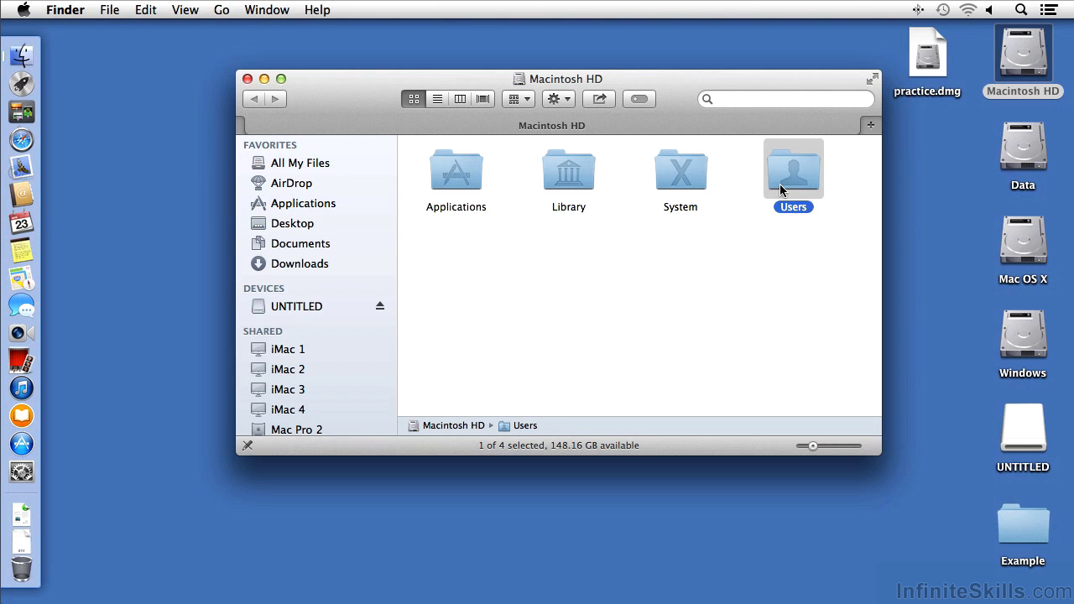
{"action": "left_click", "coordinate": [738, 177]}
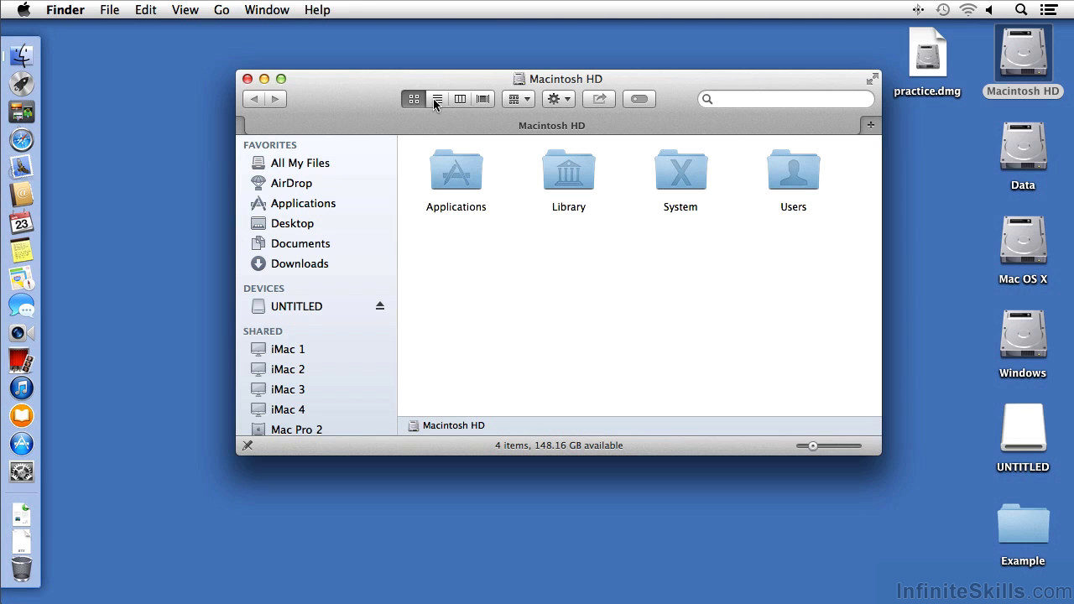
Switch the Macintosh HD window to column view, then move it top-left and enlarge it.
{"action": "left_click", "coordinate": [460, 101]}
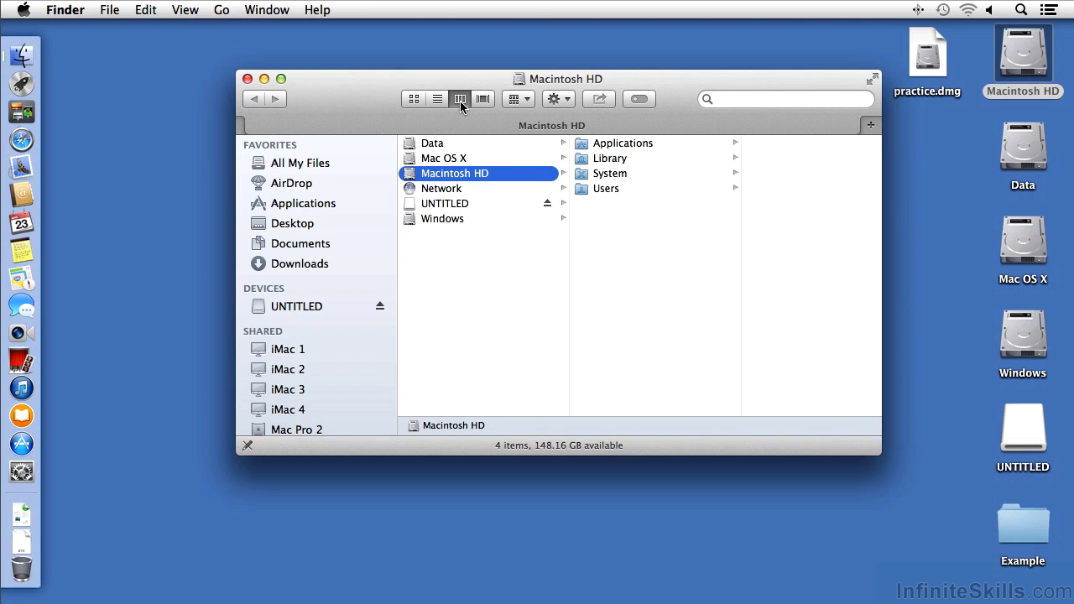
{"action": "left_click_drag", "start_coordinate": [328, 97], "coordinate": [137, 51]}
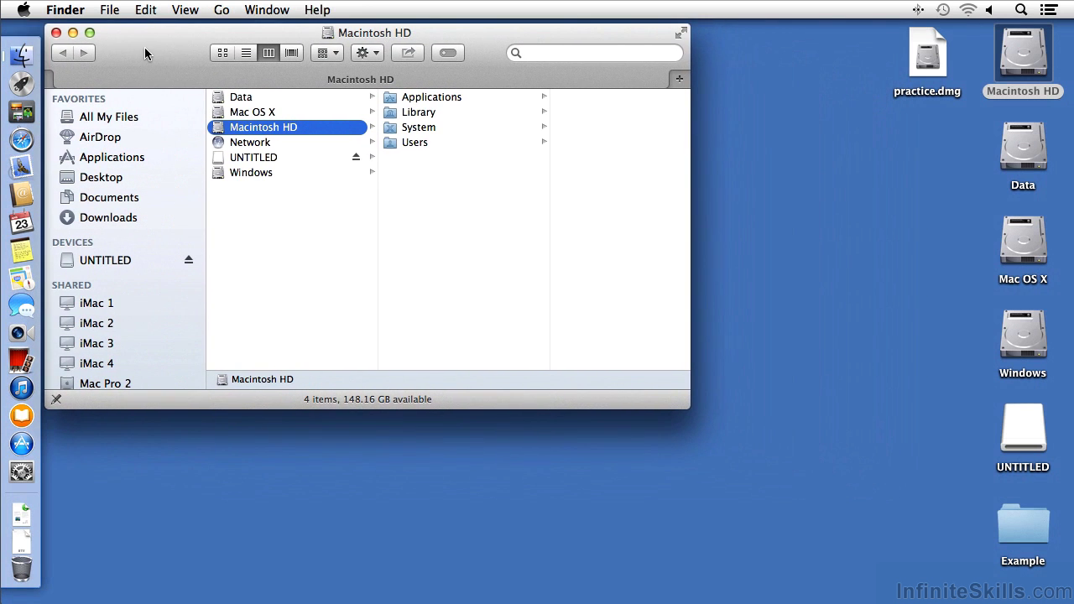
{"action": "left_click_drag", "start_coordinate": [687, 407], "coordinate": [976, 584]}
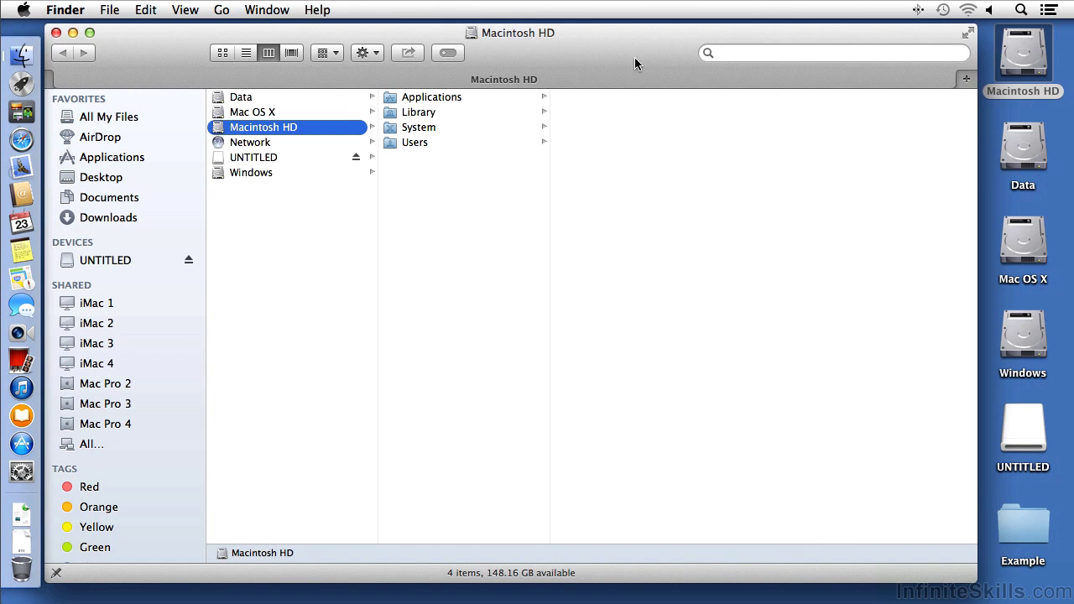
Go to the folder /Volumes/ and select its Macintosh HD entry.
{"action": "left_click", "coordinate": [221, 12]}
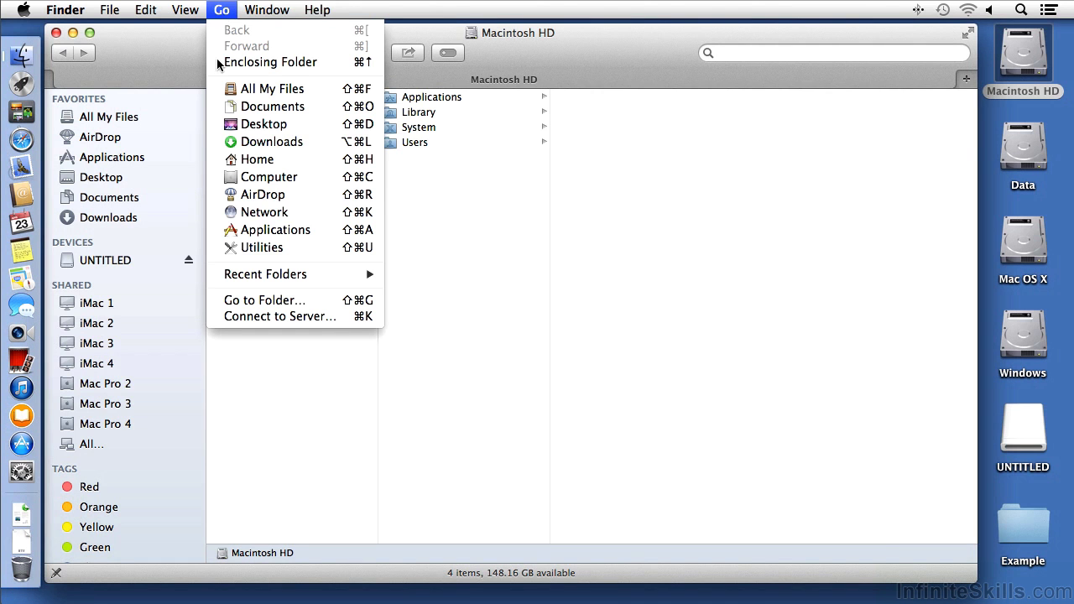
{"action": "left_click", "coordinate": [233, 302]}
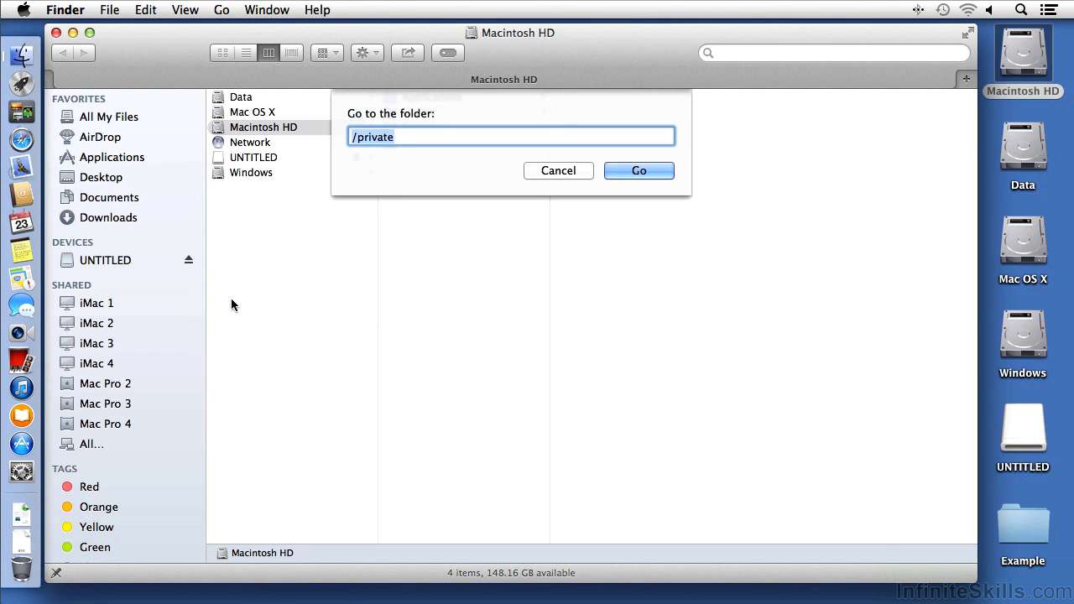
{"action": "type", "text": "/Volumes/"}
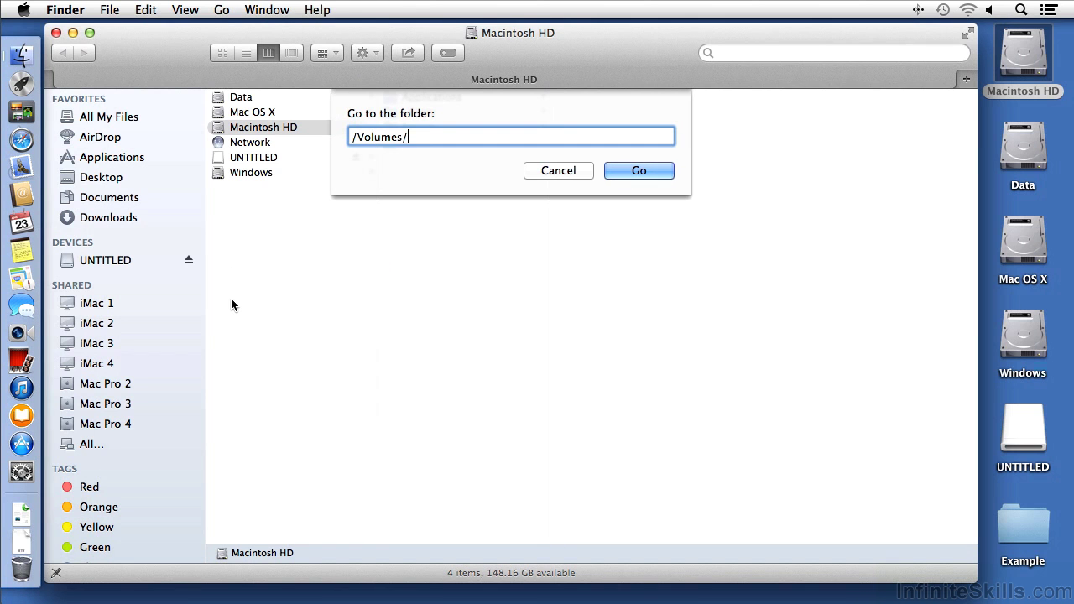
{"action": "key", "text": "Return"}
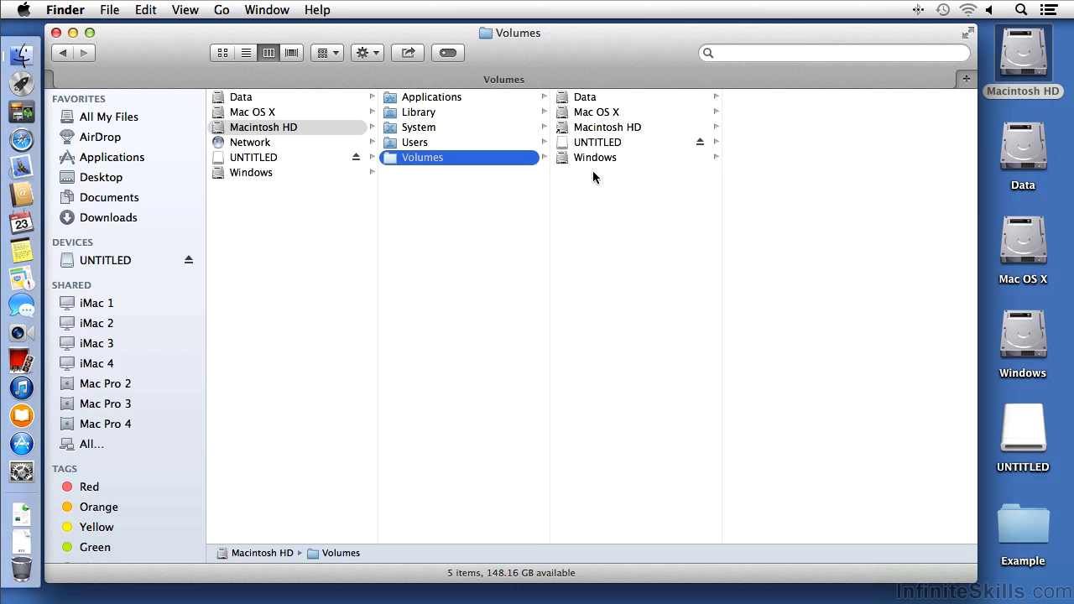
{"action": "left_click", "coordinate": [583, 127]}
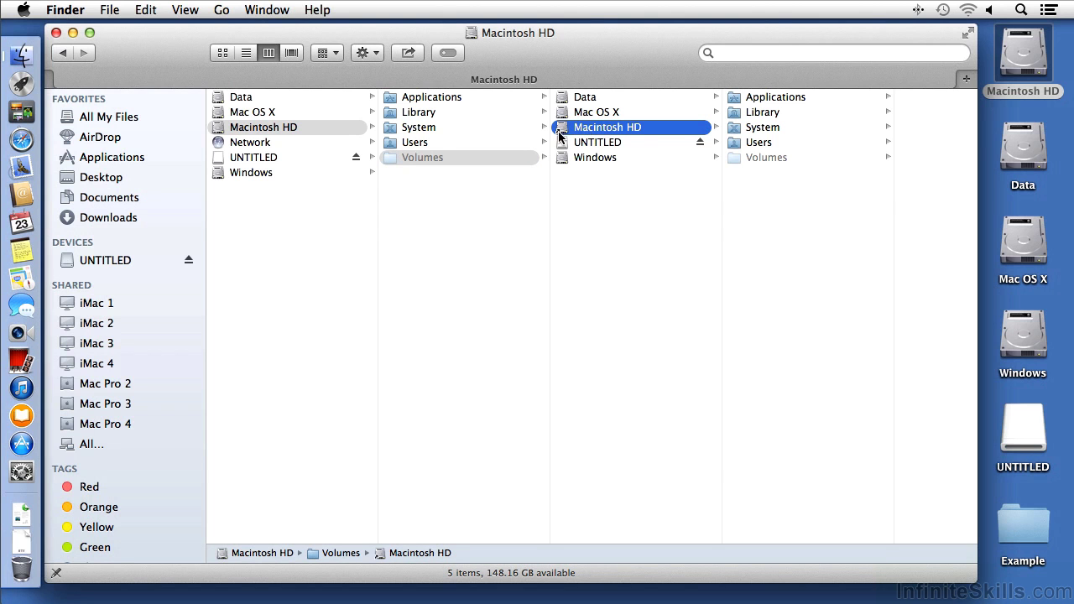
{"action": "key", "text": "super+i"}
{"action": "left_click_drag", "start_coordinate": [139, 42], "coordinate": [486, 67]}
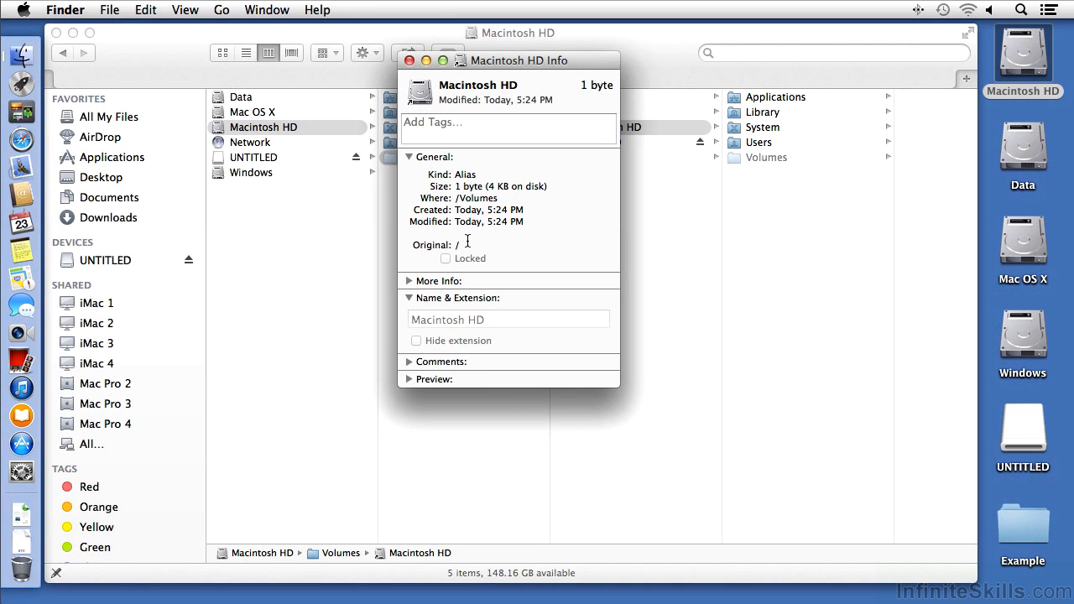
{"action": "left_click_drag", "start_coordinate": [466, 245], "coordinate": [404, 248]}
{"action": "left_click", "coordinate": [409, 61]}
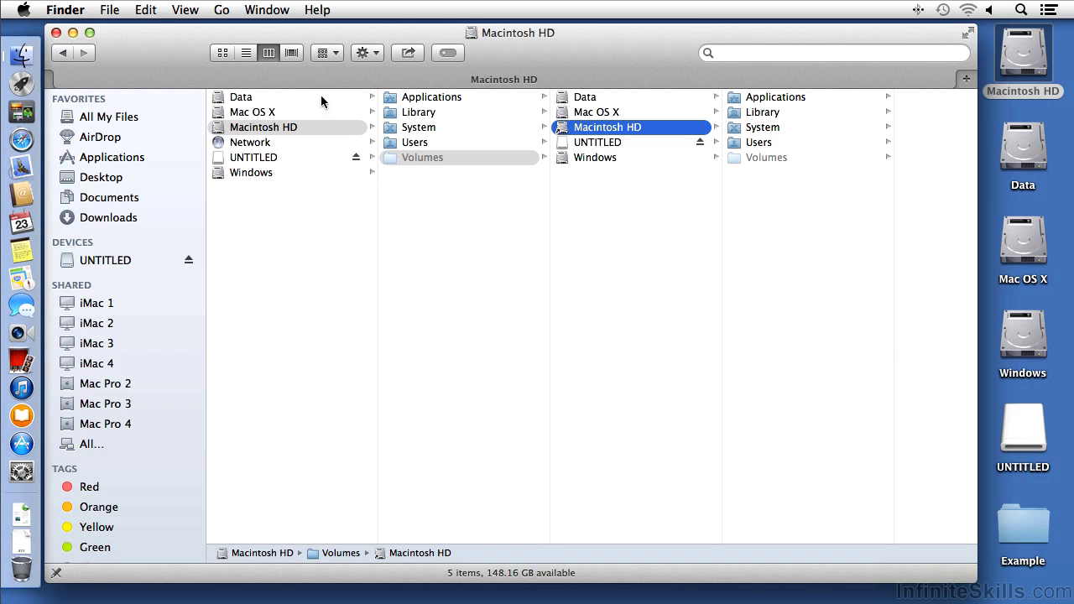
Go to /private, open its etc folder and preview the screensharing launchd file.
{"action": "left_click", "coordinate": [220, 11]}
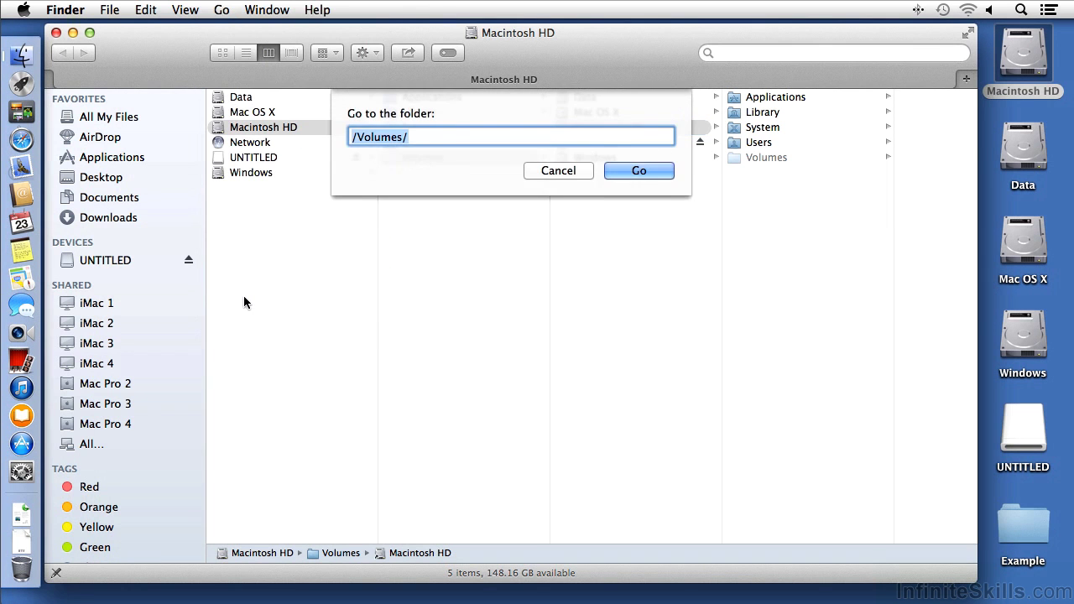
{"action": "type", "text": "/"}
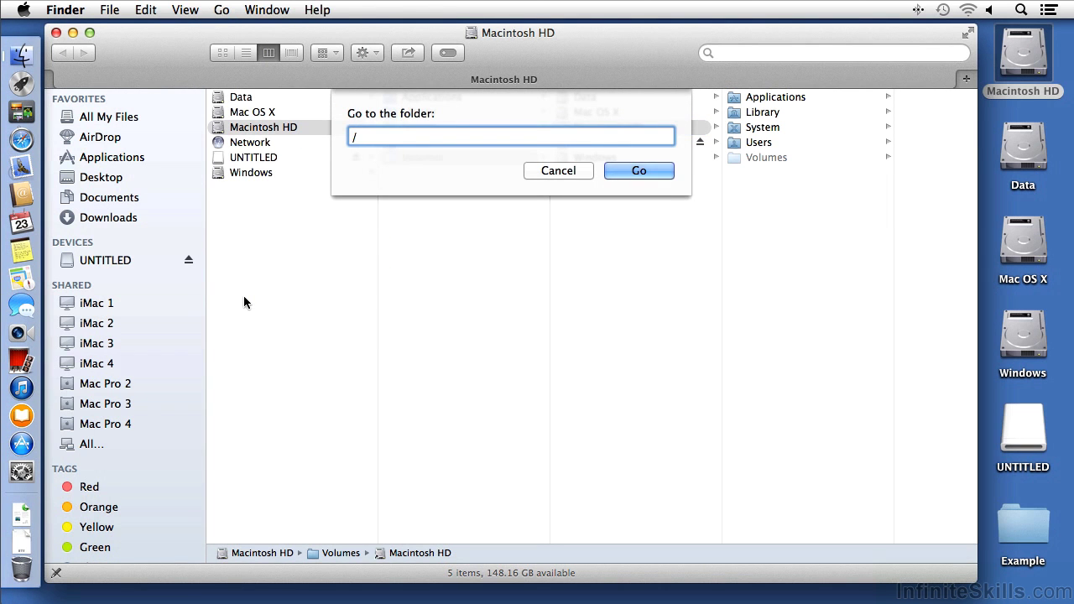
{"action": "type", "text": "private"}
{"action": "key", "text": "Escape"}
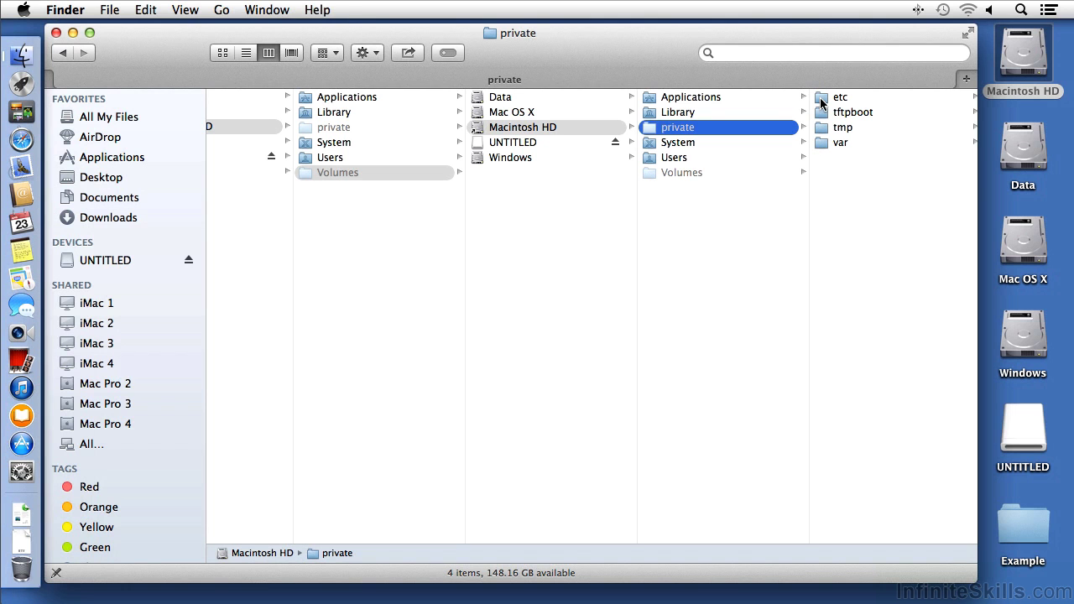
{"action": "left_click", "coordinate": [822, 100]}
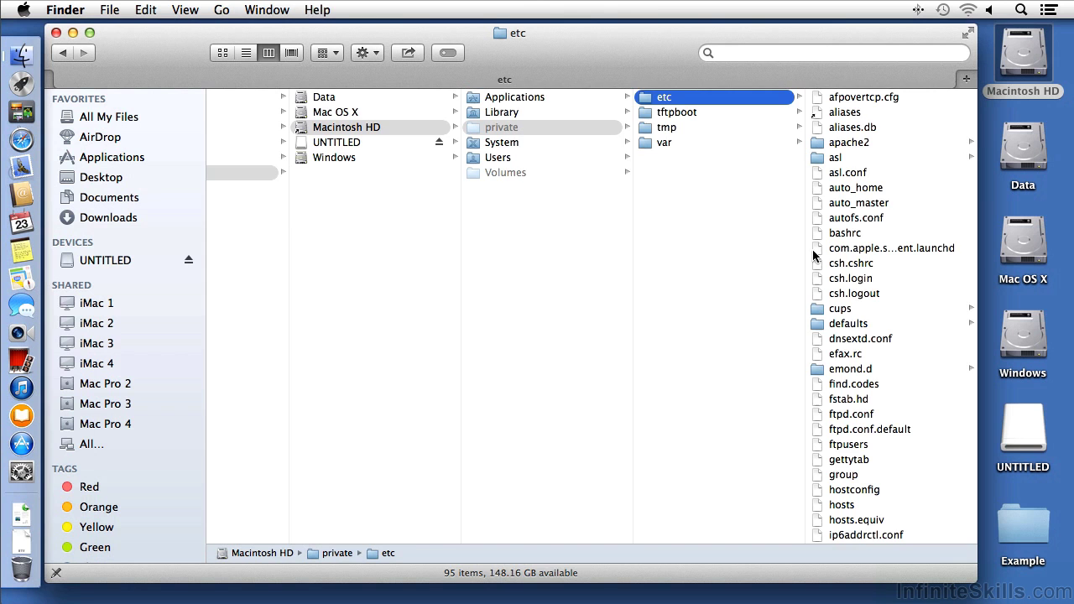
{"action": "left_click", "coordinate": [873, 248]}
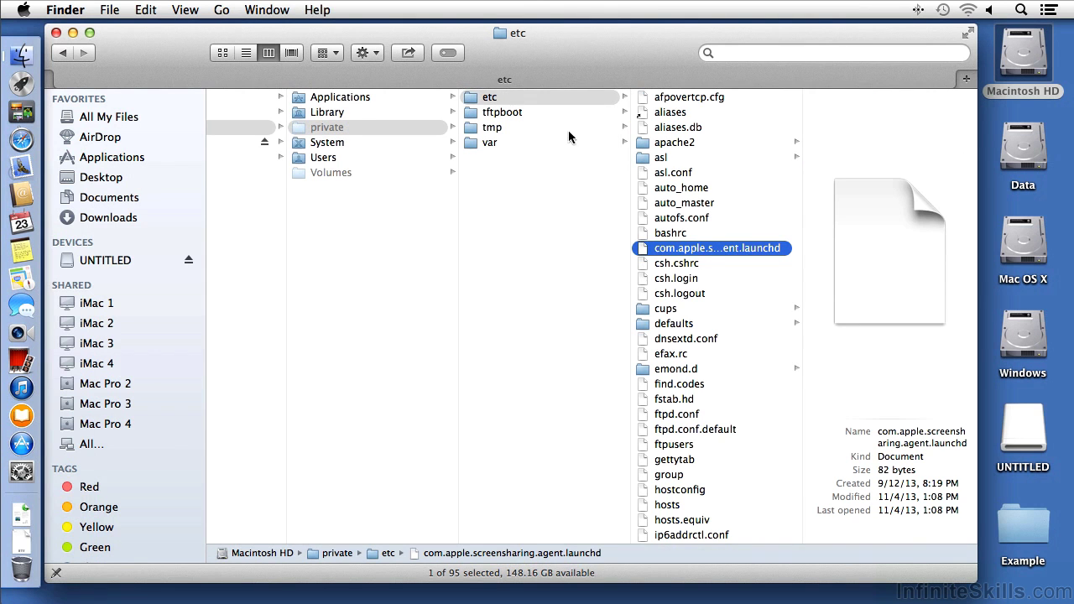
Browse tmp, then var > log, and scroll through the log files.
{"action": "left_click", "coordinate": [491, 127]}
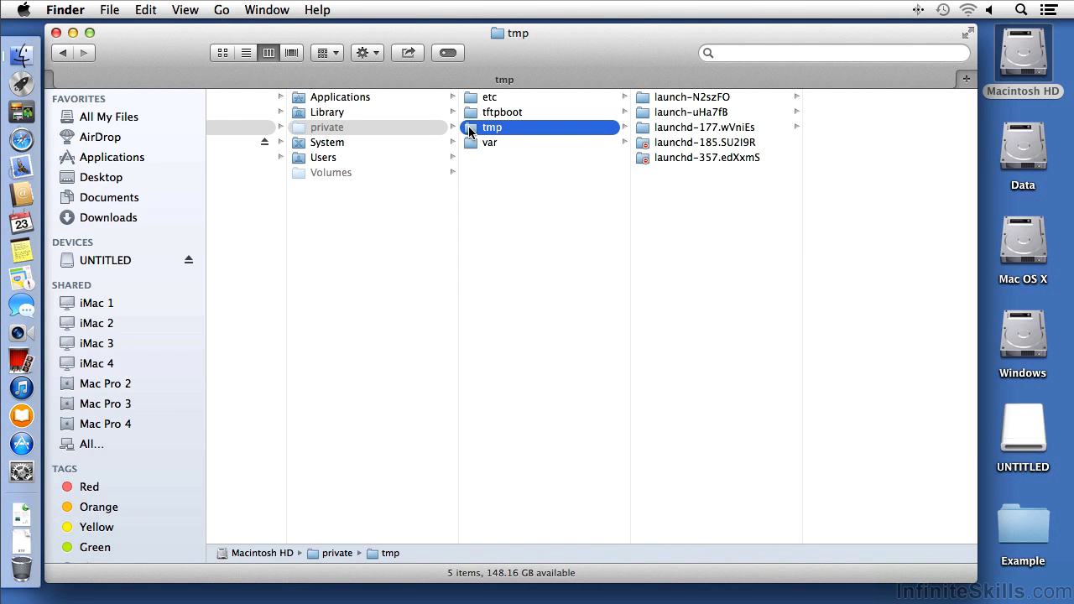
{"action": "left_click", "coordinate": [471, 144]}
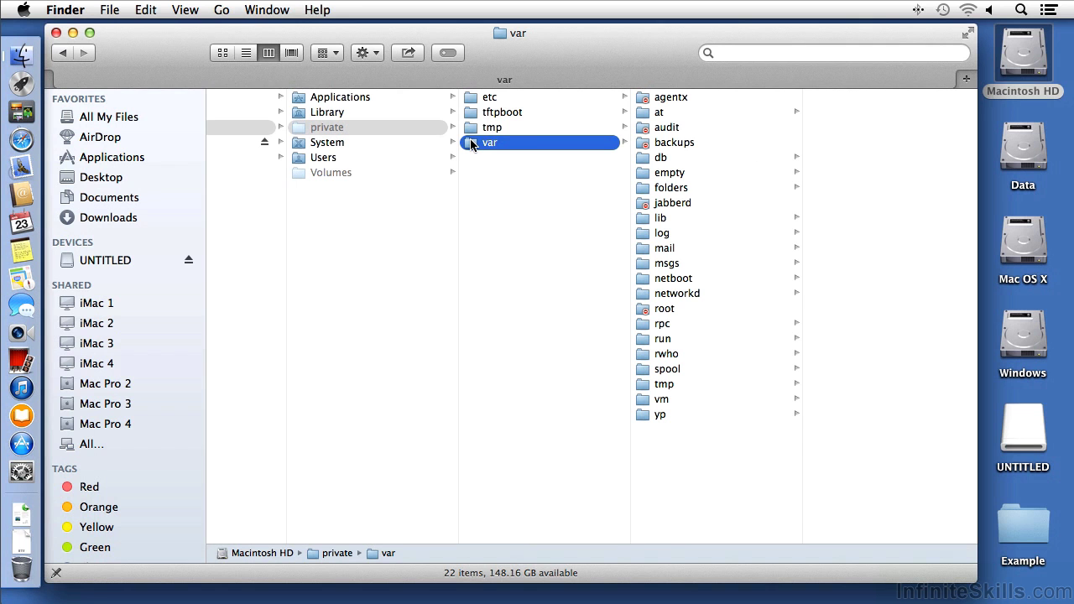
{"action": "left_click", "coordinate": [652, 233]}
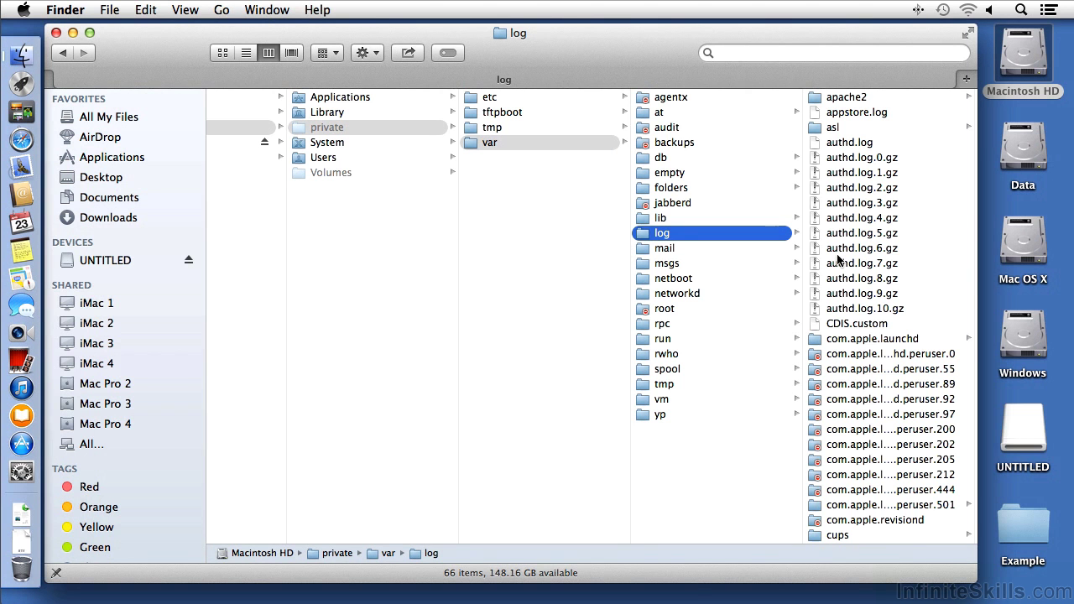
{"action": "scroll", "coordinate": [838, 260], "scroll_direction": "down", "scroll_amount": 5}
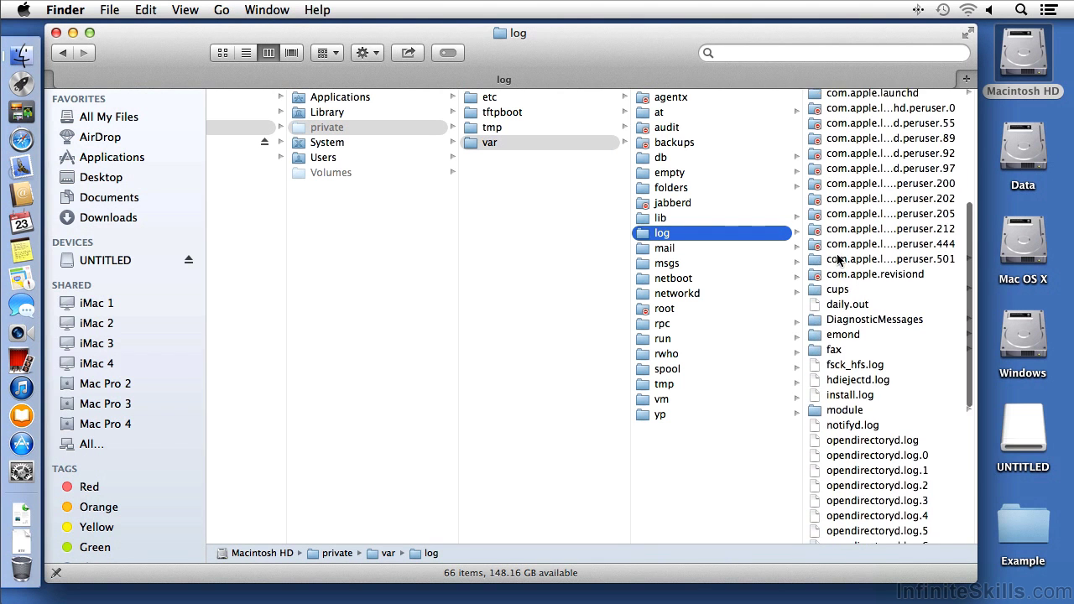
{"action": "scroll", "coordinate": [838, 260], "scroll_direction": "down", "scroll_amount": 5}
{"action": "scroll", "coordinate": [838, 260], "scroll_direction": "down", "scroll_amount": 5}
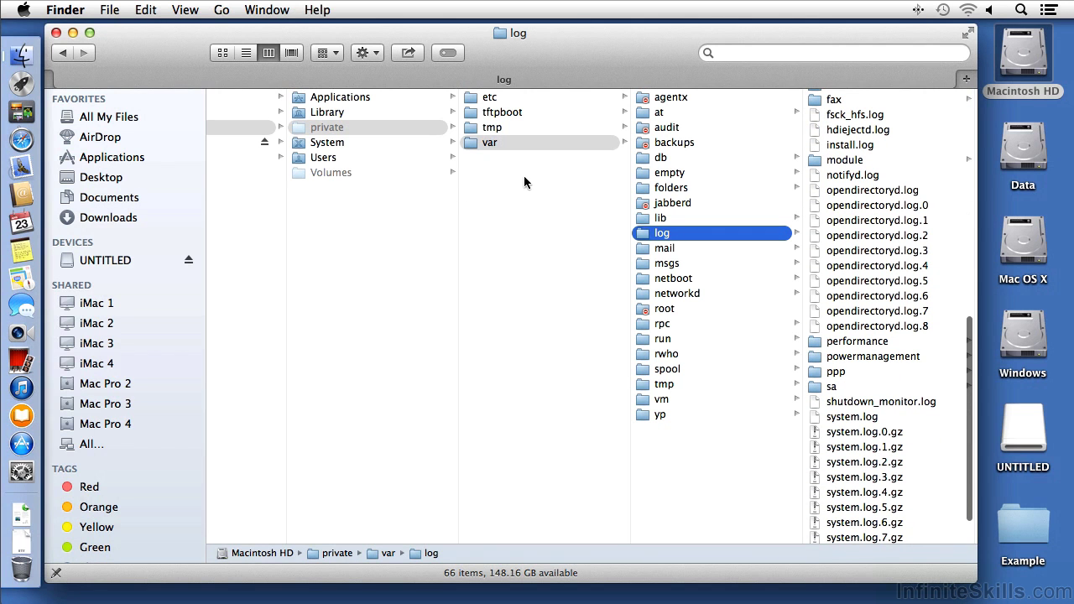
{"action": "scroll", "coordinate": [522, 176], "scroll_direction": "right", "scroll_amount": 1}
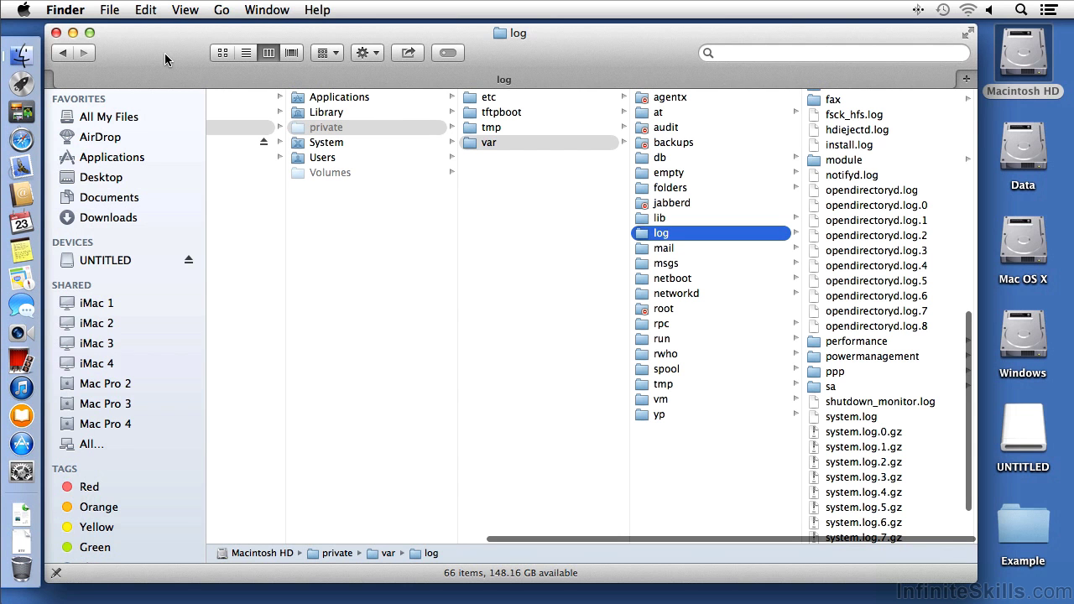
{"action": "scroll", "coordinate": [243, 183], "scroll_direction": "left", "scroll_amount": 10}
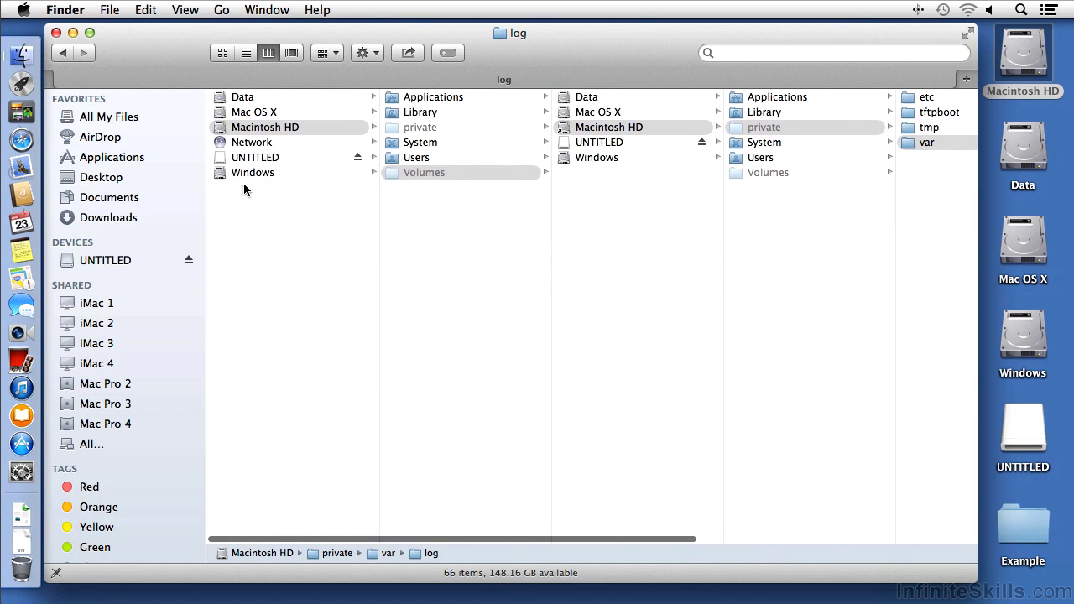
Reopen Macintosh HD from the desktop icon and narrow the window to uncover the ShowAllFiles scripts.
{"action": "left_click", "coordinate": [217, 128]}
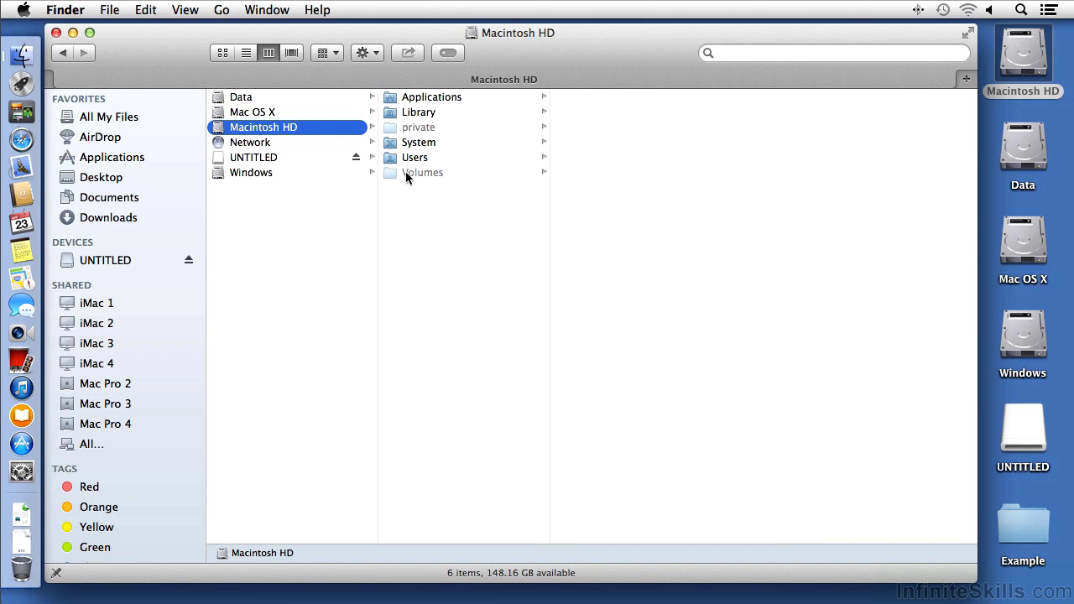
{"action": "left_click", "coordinate": [56, 32]}
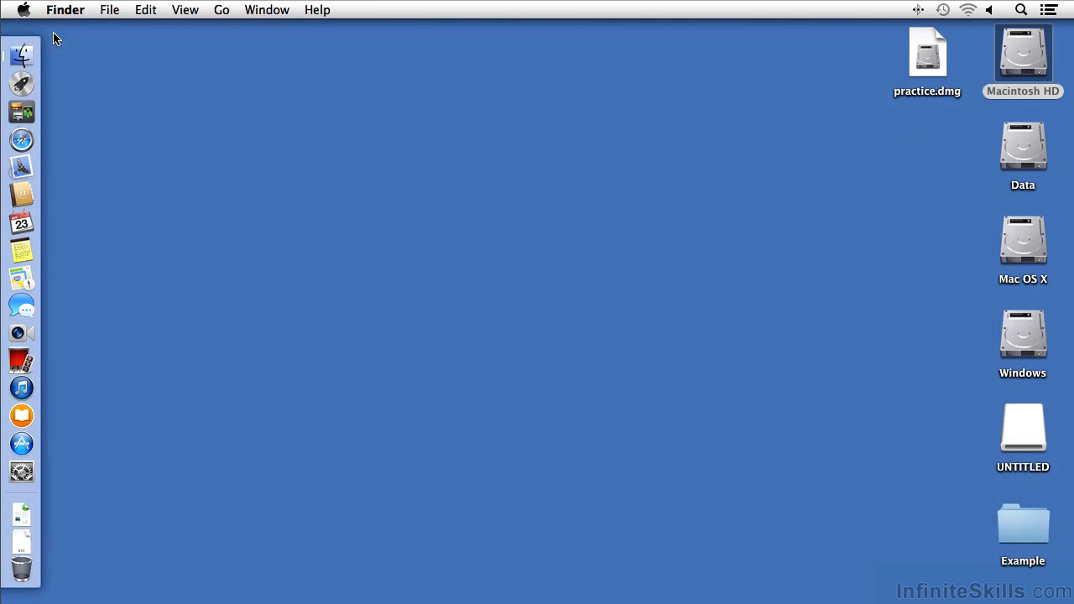
{"action": "double_click", "coordinate": [1008, 61]}
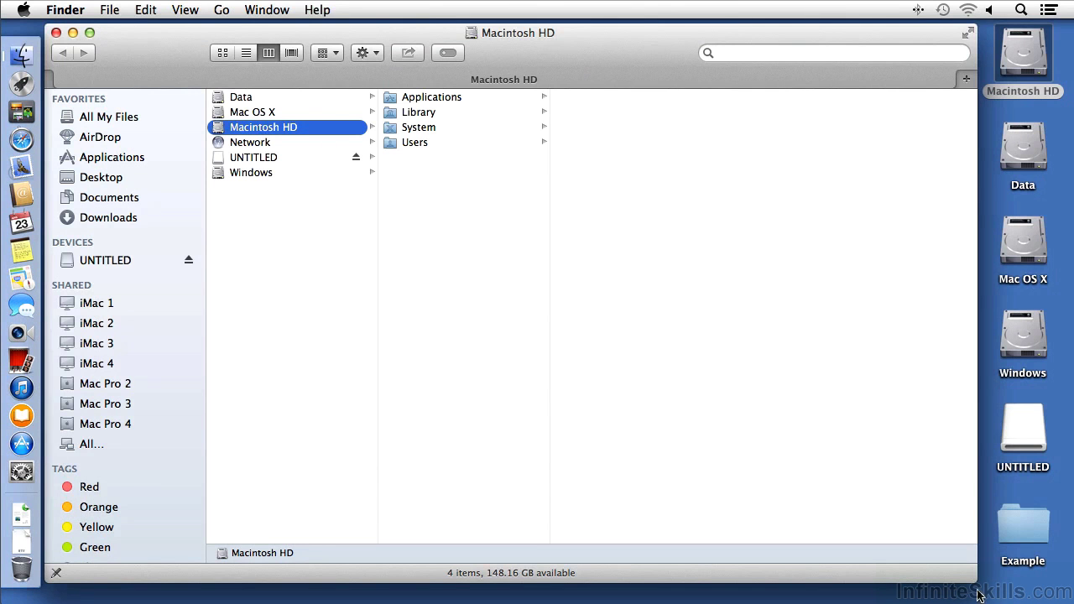
{"action": "left_click_drag", "start_coordinate": [975, 582], "coordinate": [799, 589]}
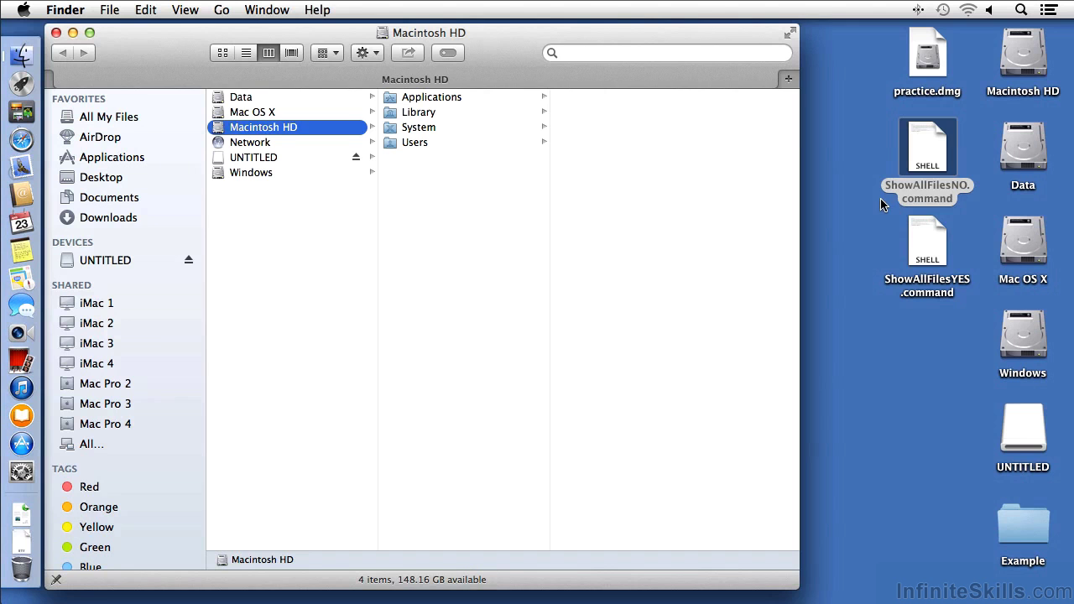
Run ShowAllFilesYES.command to reveal hidden files, then close the Finder window.
{"action": "left_click", "coordinate": [920, 256]}
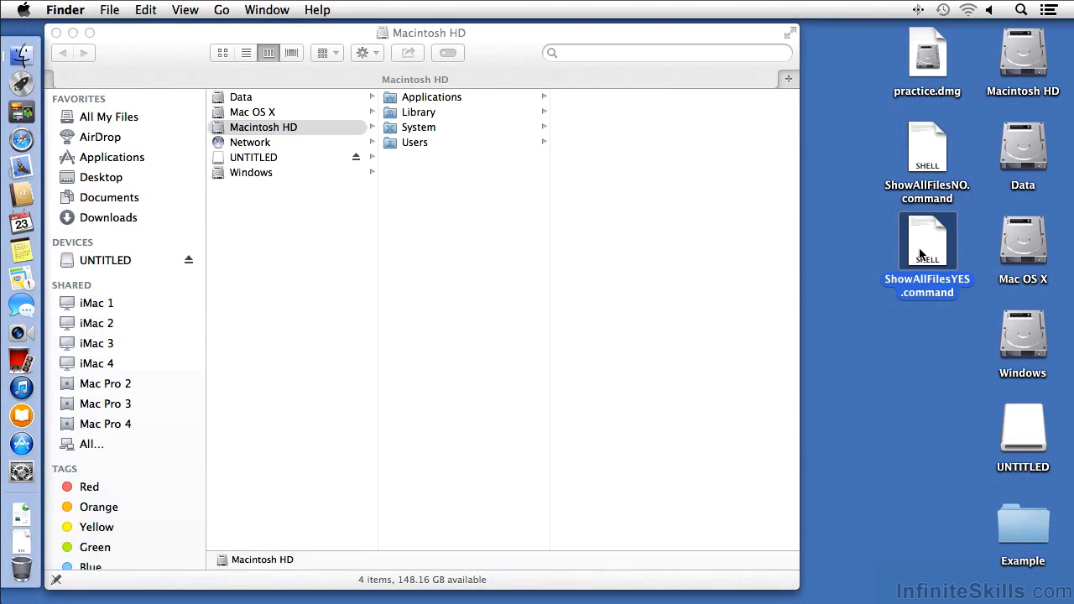
{"action": "double_click", "coordinate": [920, 255]}
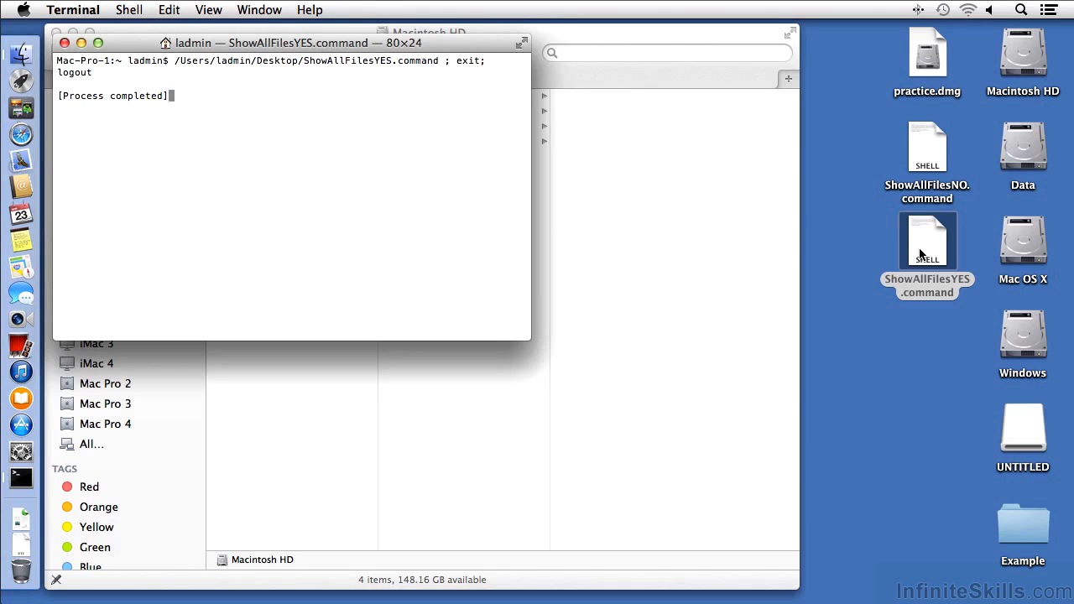
{"action": "left_click", "coordinate": [681, 266]}
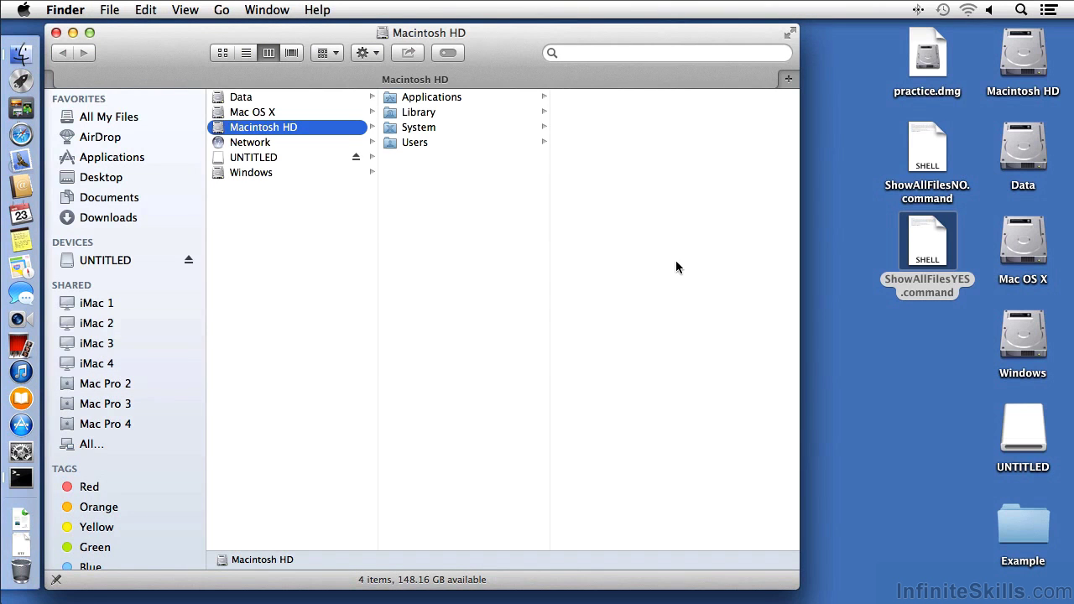
{"action": "left_click", "coordinate": [55, 32]}
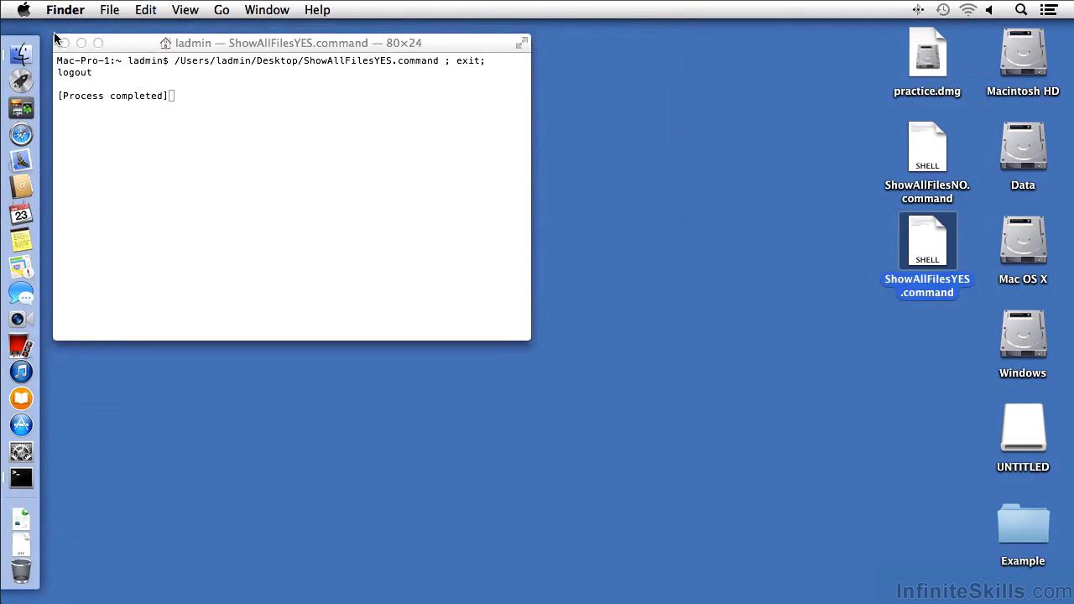
Open Macintosh HD from the desktop to see hidden items like .DS_Store, bin, private and var.
{"action": "double_click", "coordinate": [1018, 53]}
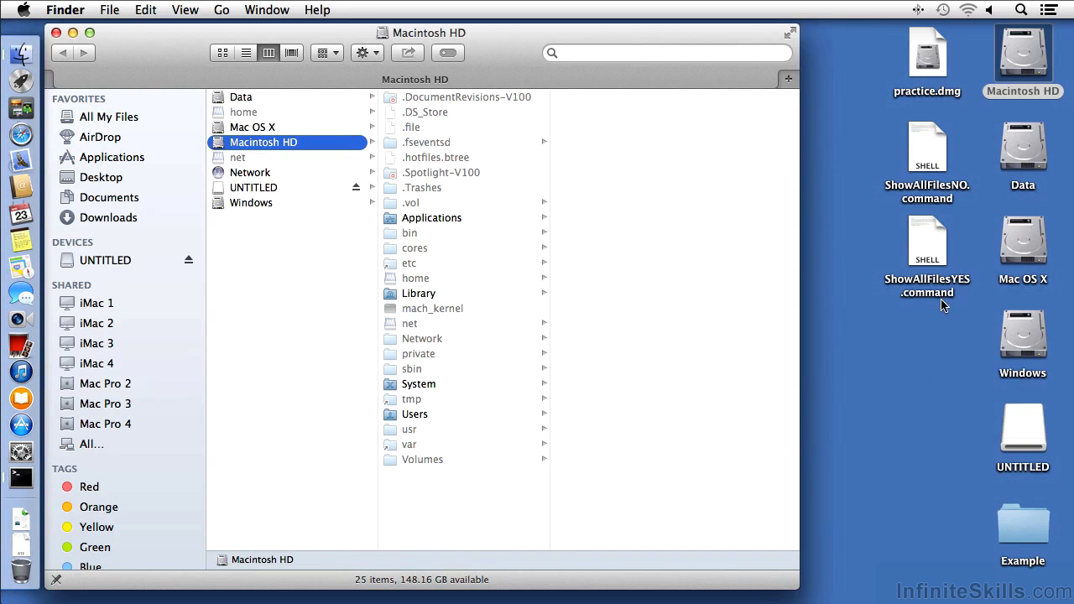
Run ShowAllFilesNO.command, close Finder, and reopen Macintosh HD showing only its four folders.
{"action": "left_click", "coordinate": [926, 156]}
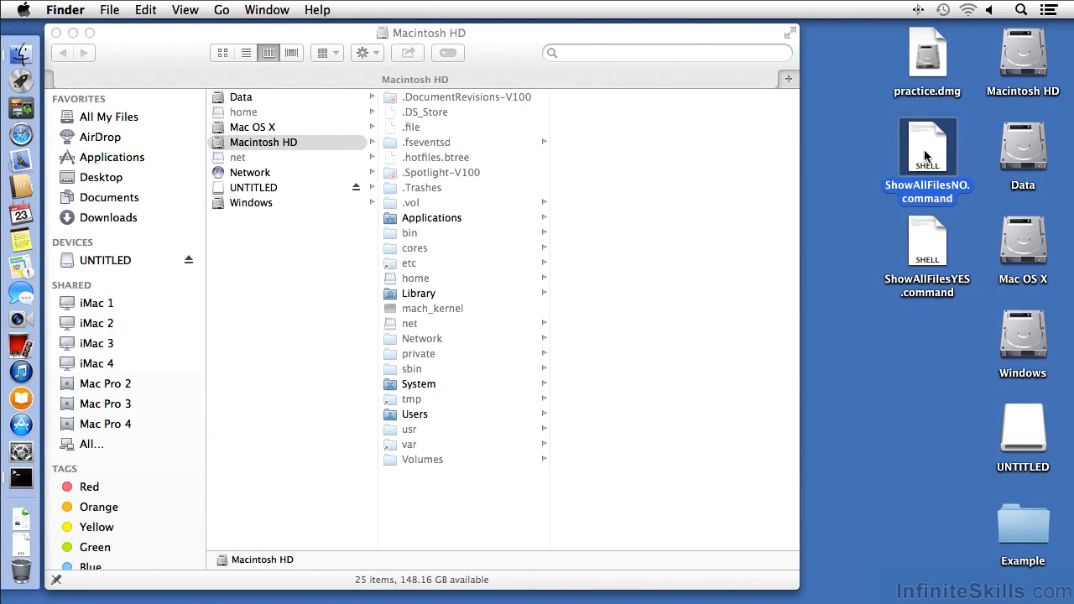
{"action": "double_click", "coordinate": [926, 156]}
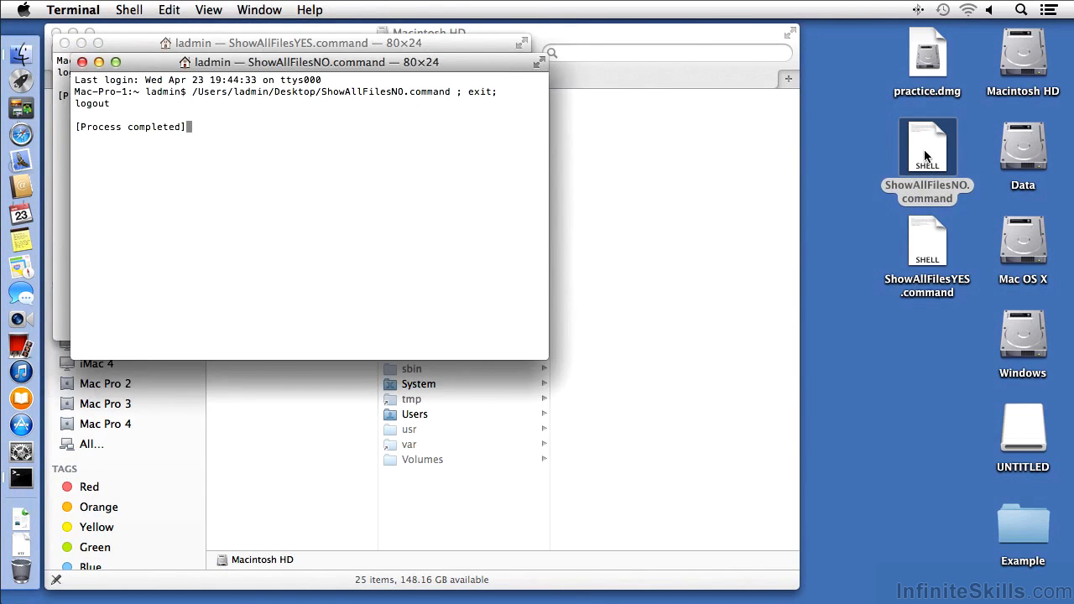
{"action": "left_click", "coordinate": [639, 177]}
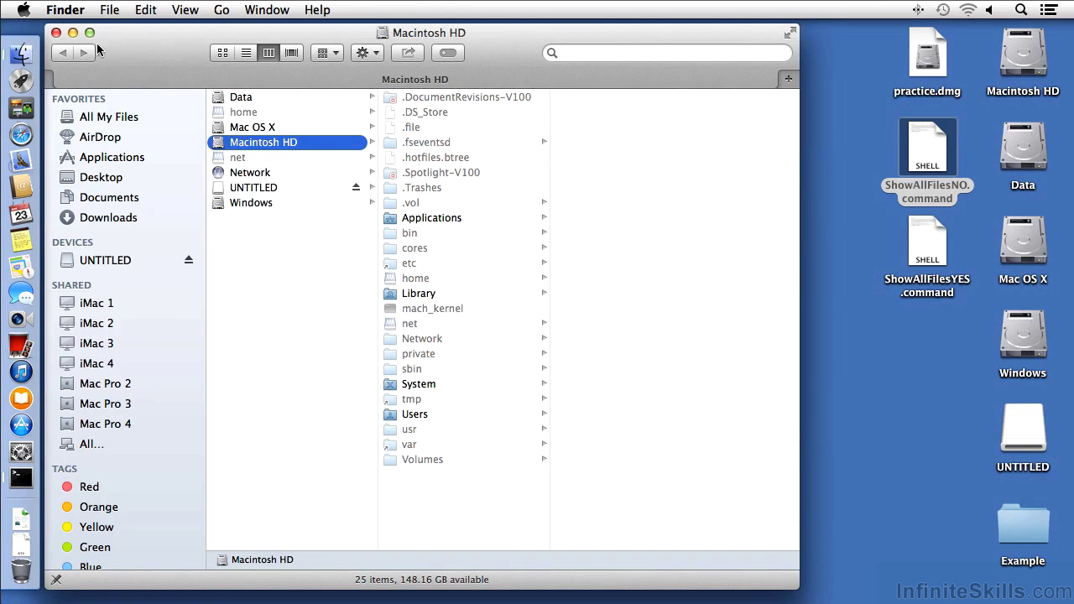
{"action": "left_click", "coordinate": [56, 33]}
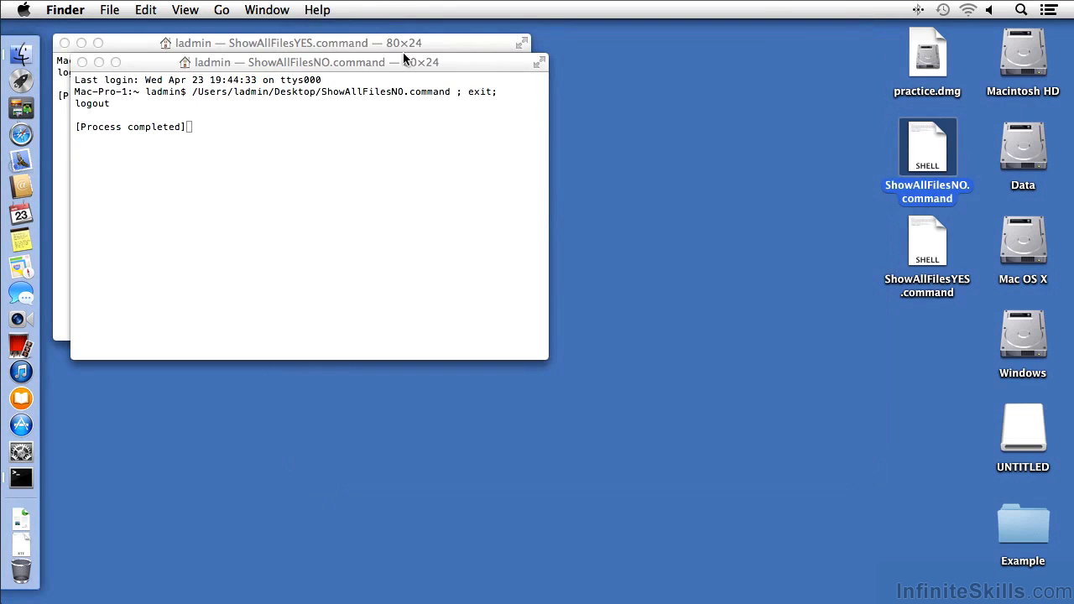
{"action": "double_click", "coordinate": [1009, 69]}
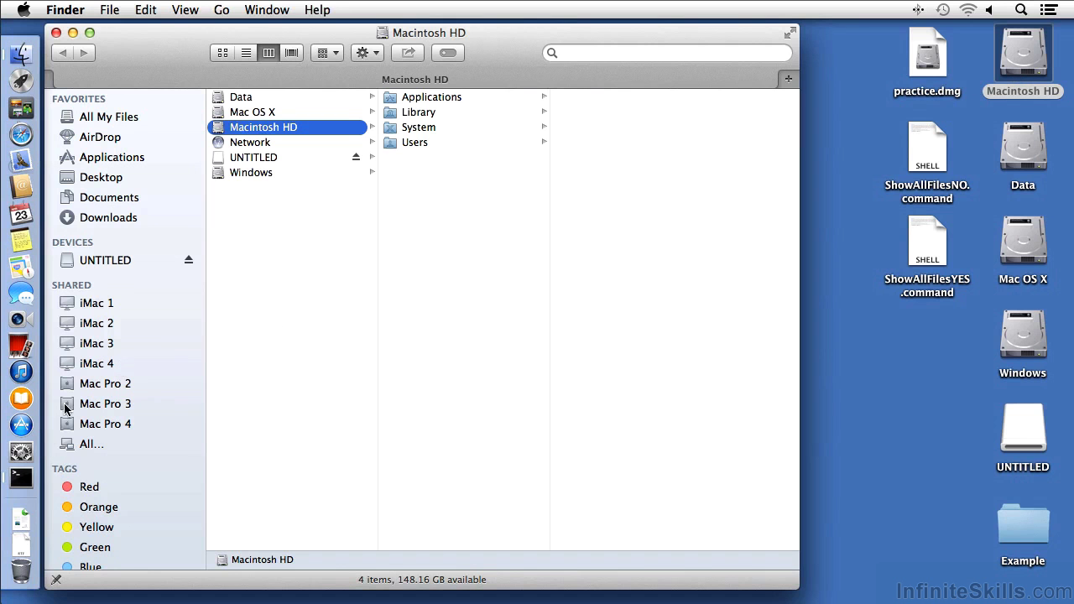
Unlock Users & Groups in System Preferences with the admin password and add a Standard user.
{"action": "left_click", "coordinate": [21, 453]}
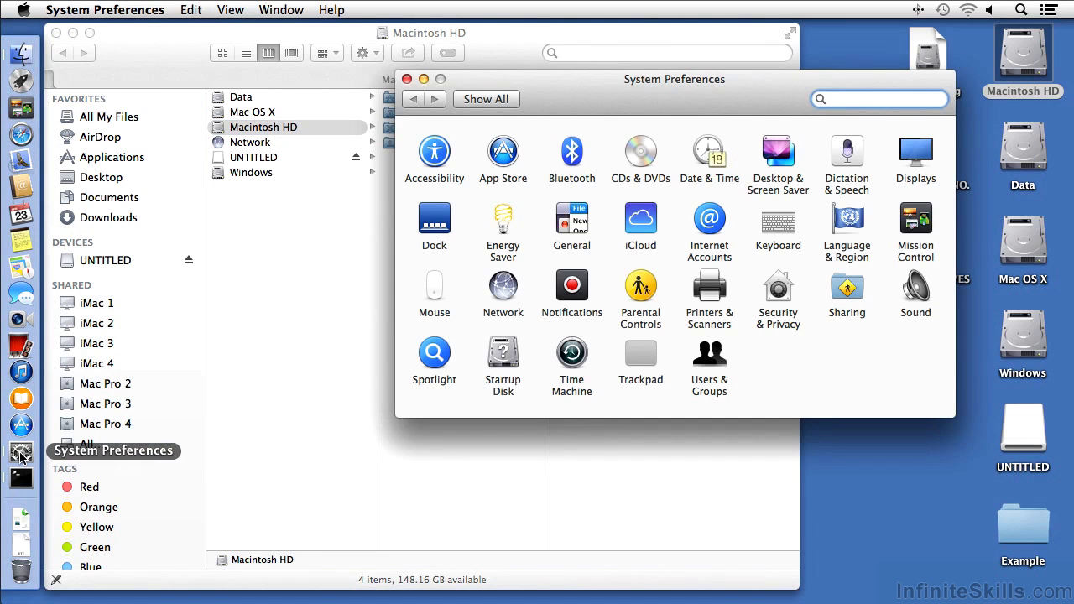
{"action": "left_click", "coordinate": [708, 371]}
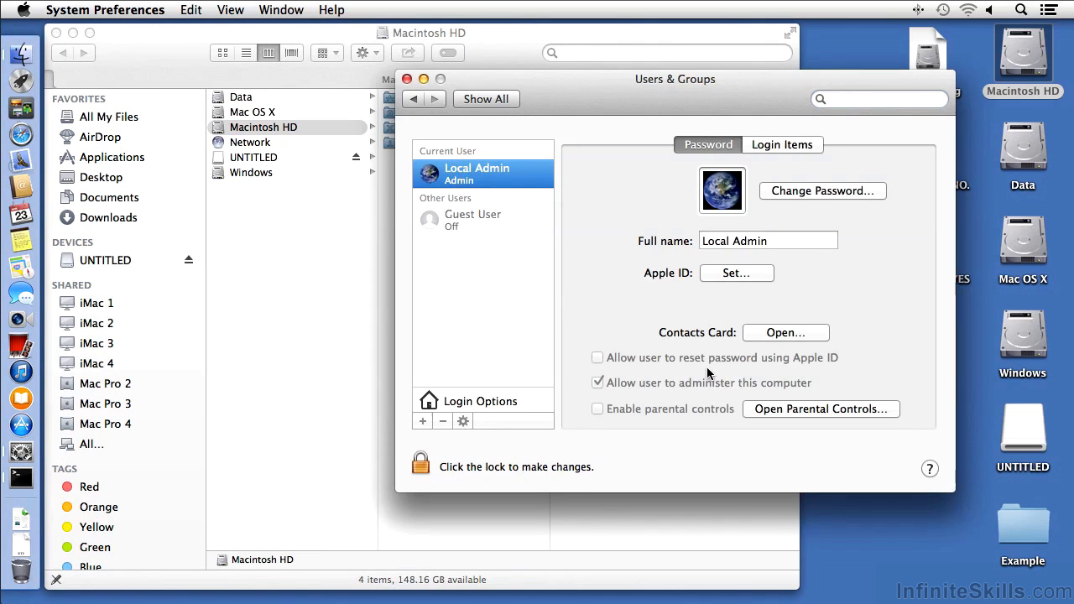
{"action": "left_click", "coordinate": [423, 461]}
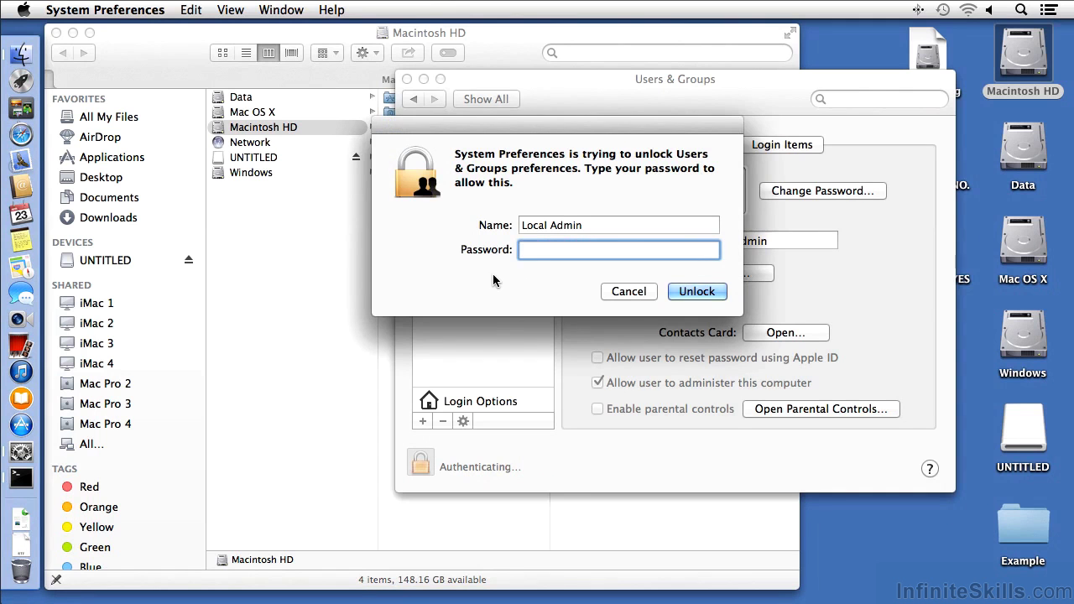
{"action": "type", "text": "••••••"}
{"action": "key", "text": "Return"}
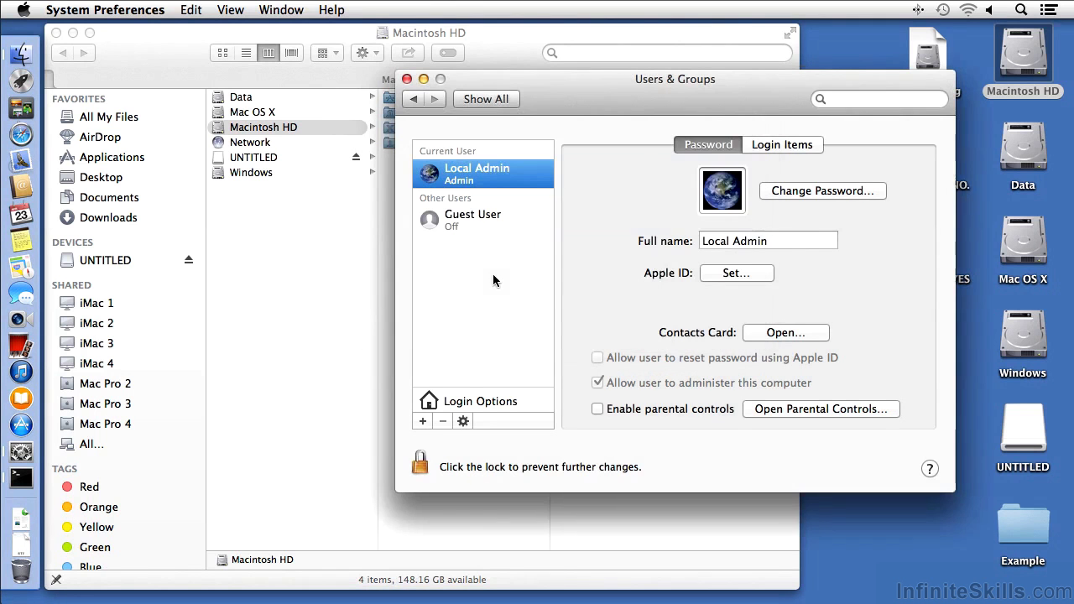
{"action": "left_click", "coordinate": [422, 421]}
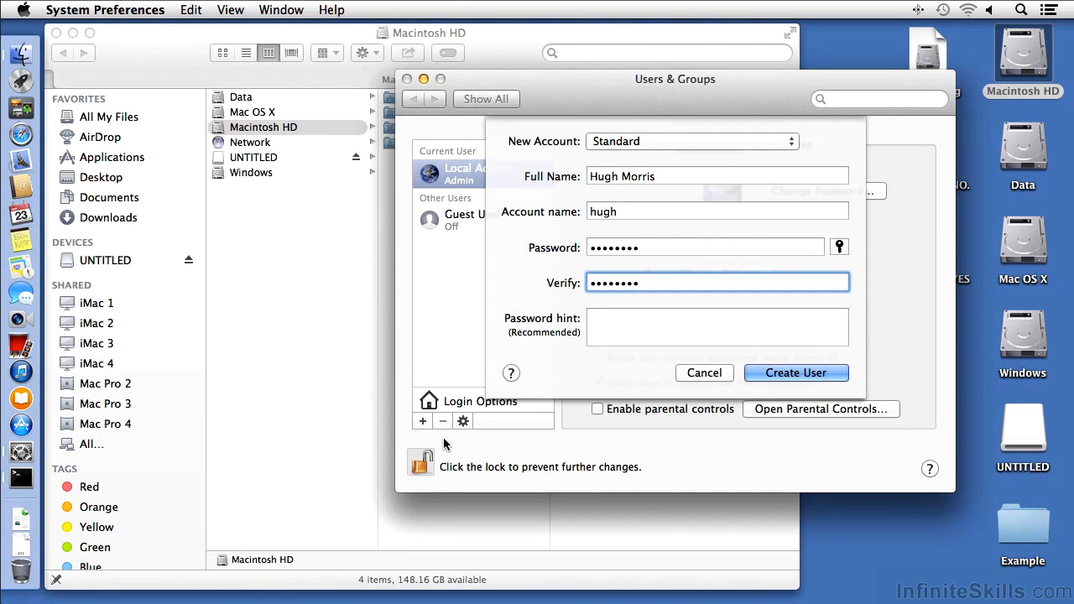
{"action": "left_click", "coordinate": [783, 375]}
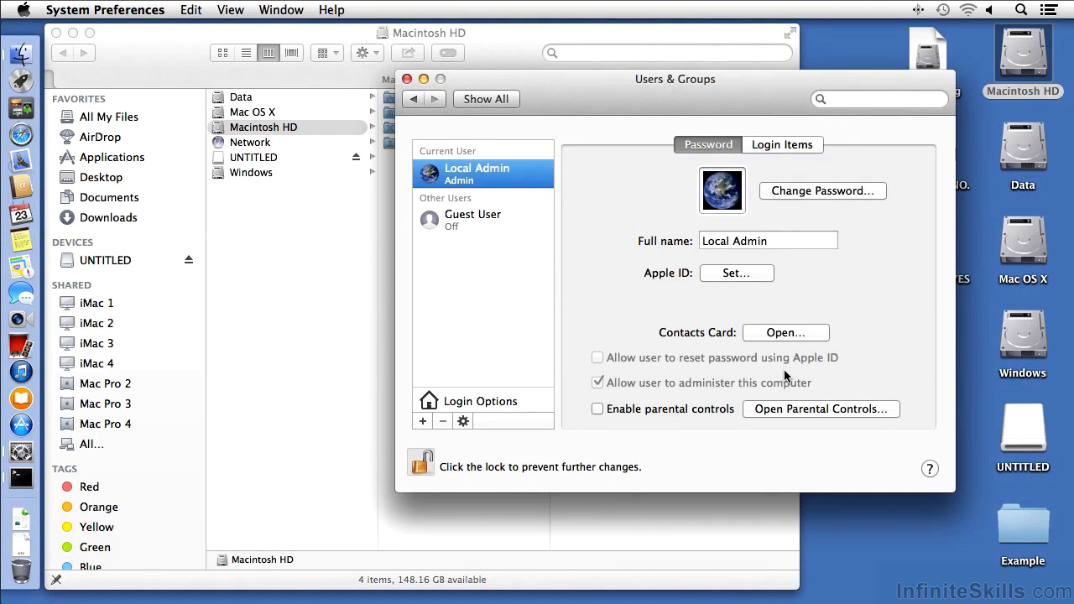